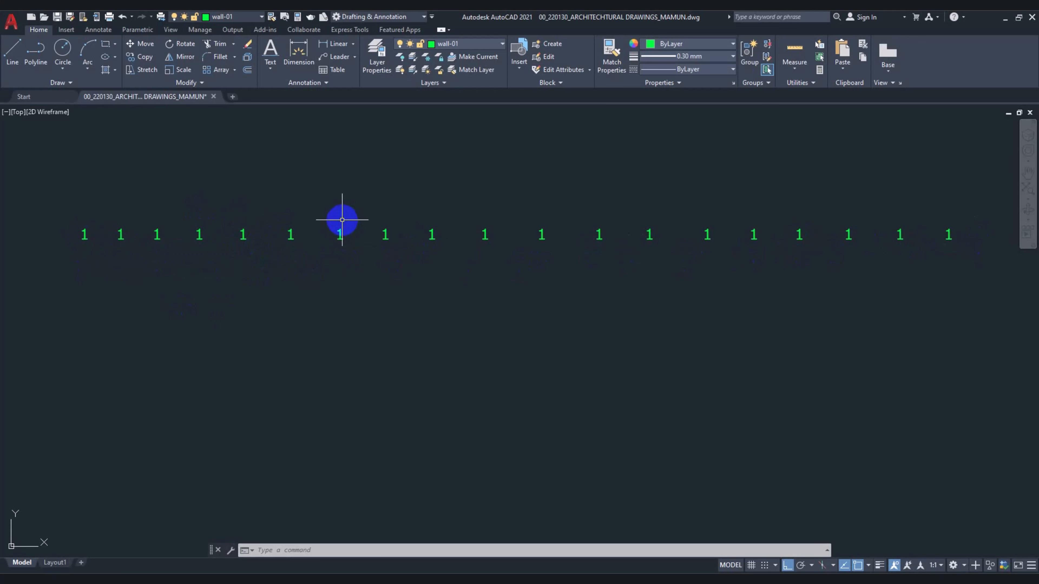
# Auto-number the whole row of text objects sorted by X, starting at 1 with increment 1, overwriting the existing text
pyautogui.scroll(-2, 342, 220)
pyautogui.click(116, 176)
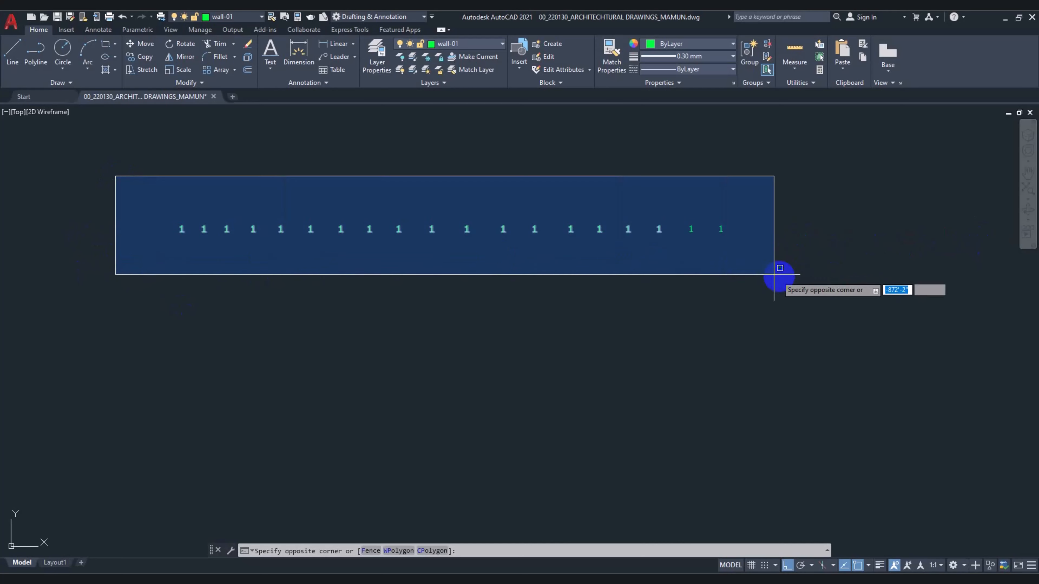
pyautogui.click(795, 283)
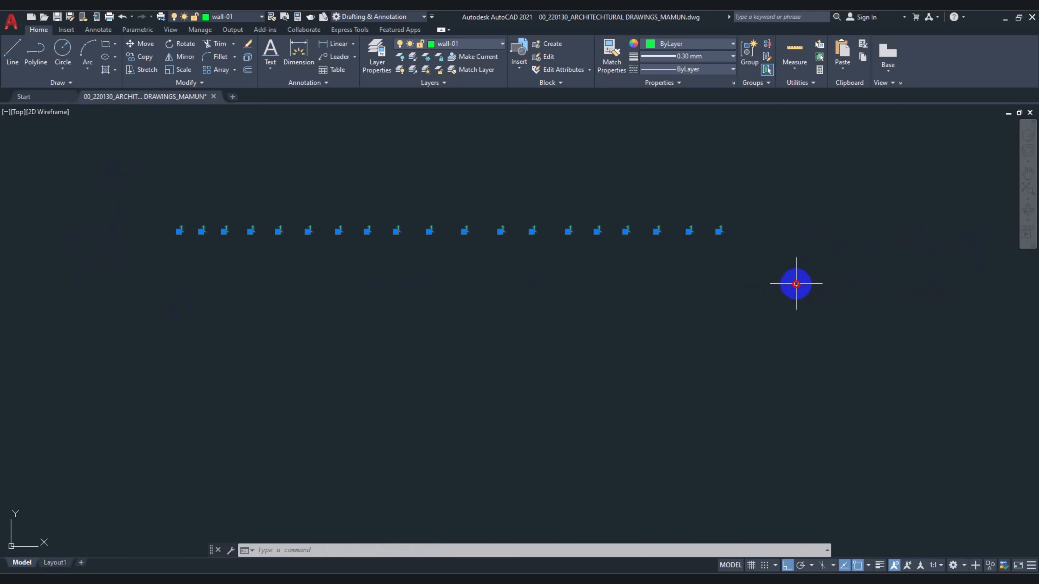
pyautogui.click(350, 29)
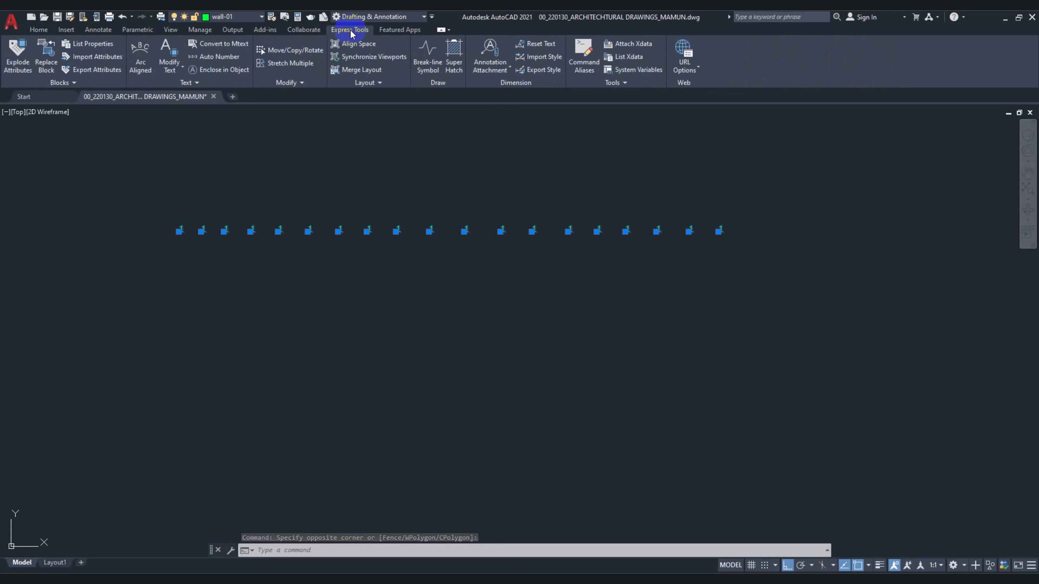
pyautogui.click(221, 58)
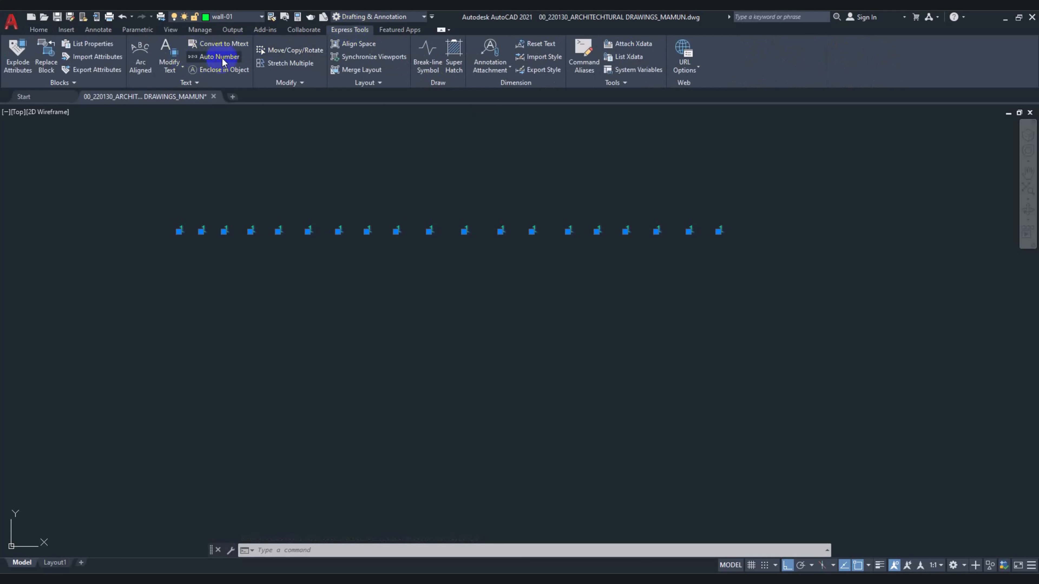
pyautogui.click(221, 58)
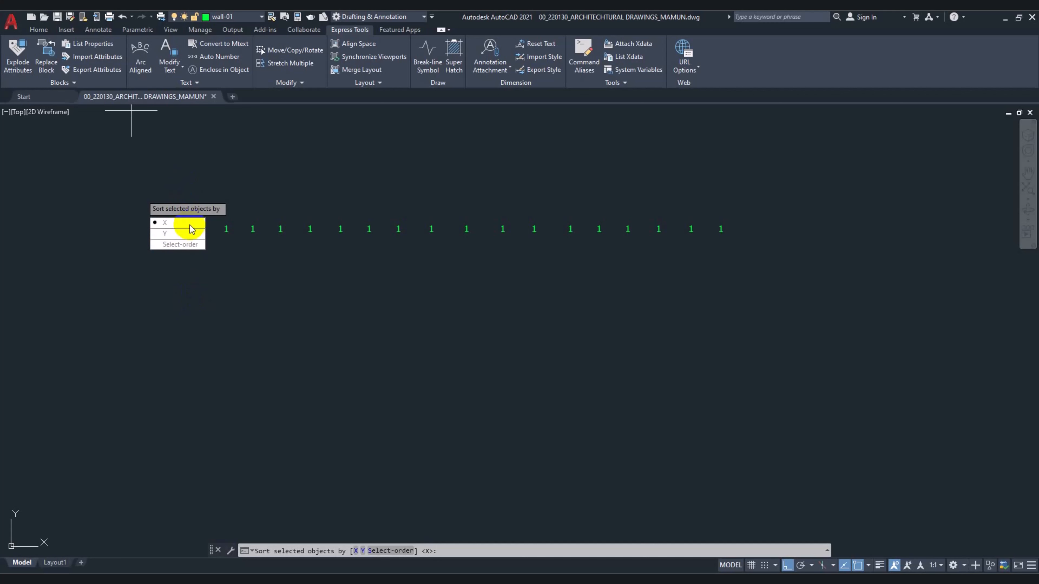
pyautogui.click(177, 237)
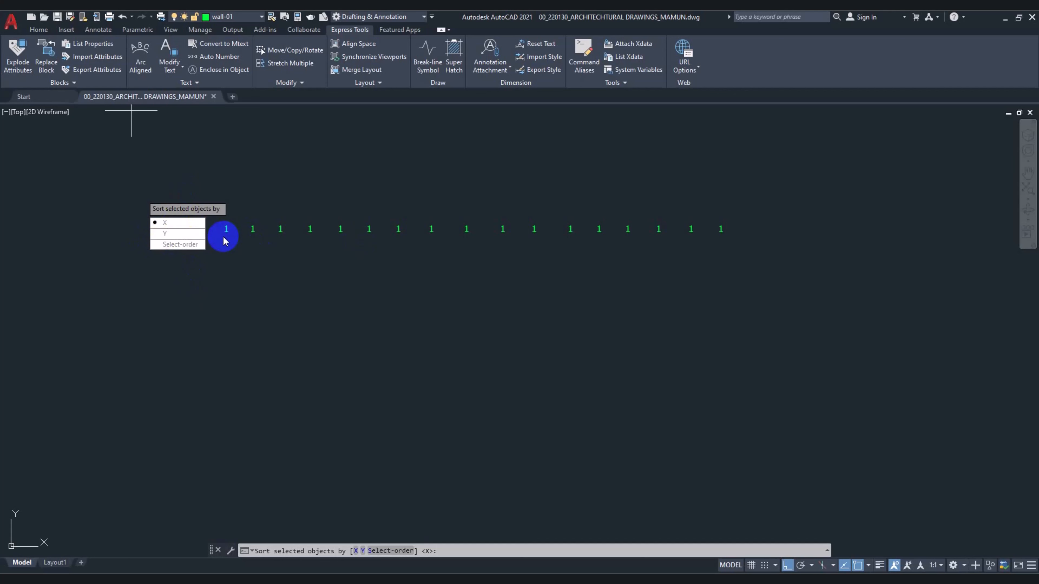
pyautogui.click(181, 224)
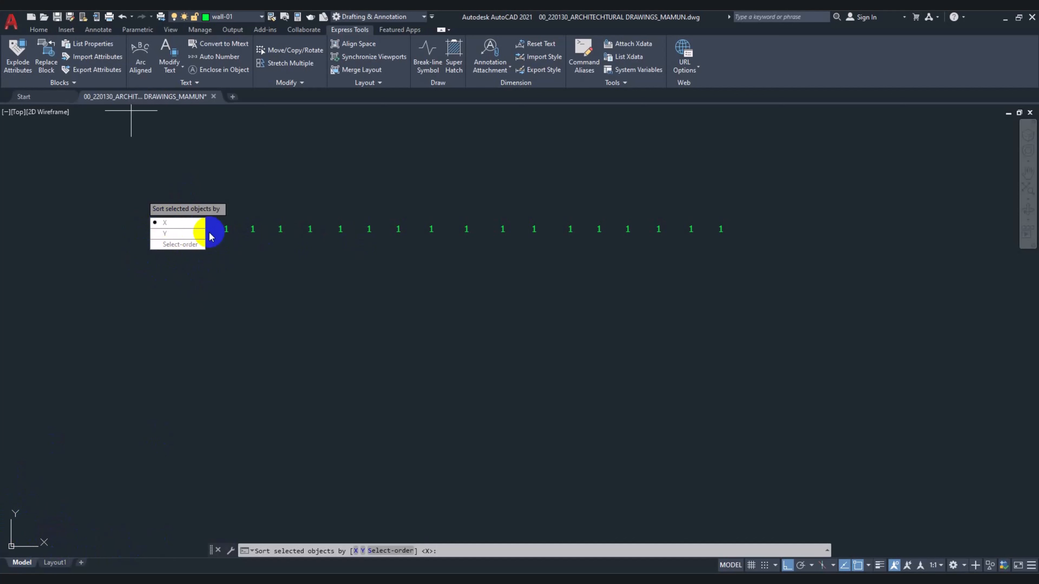
pyautogui.click(166, 223)
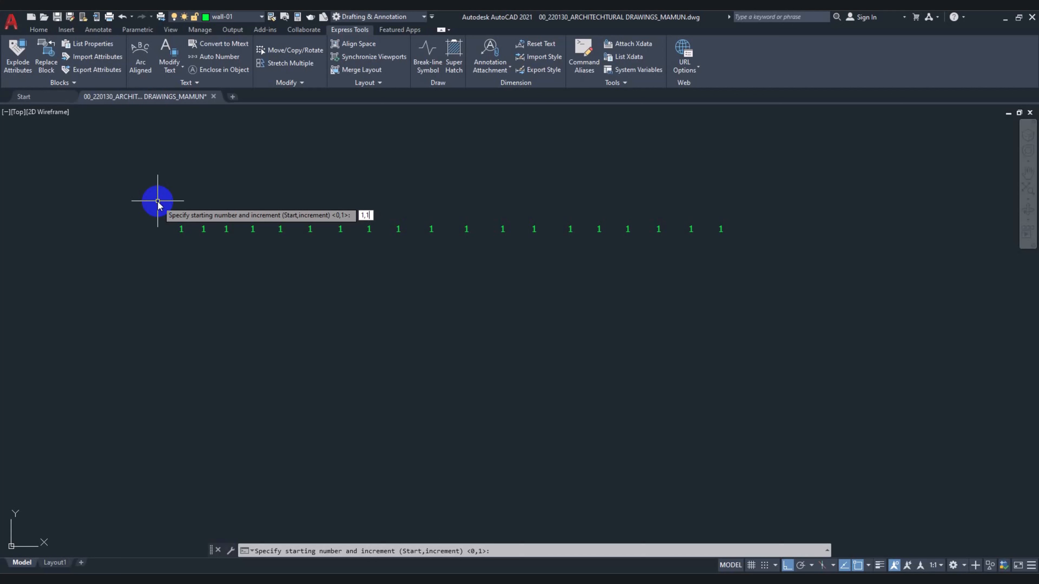
pyautogui.press('Return')
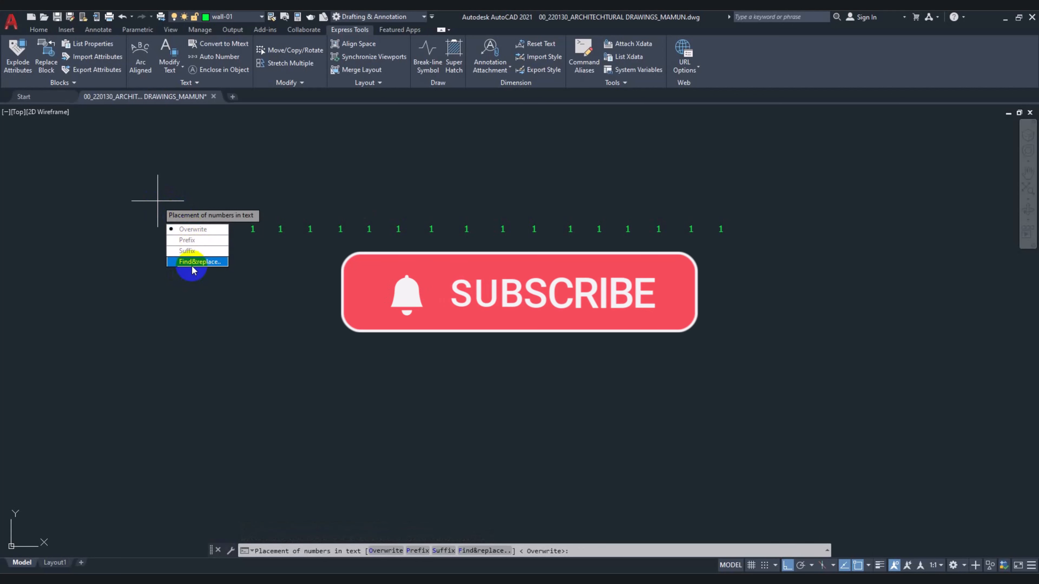
pyautogui.click(189, 229)
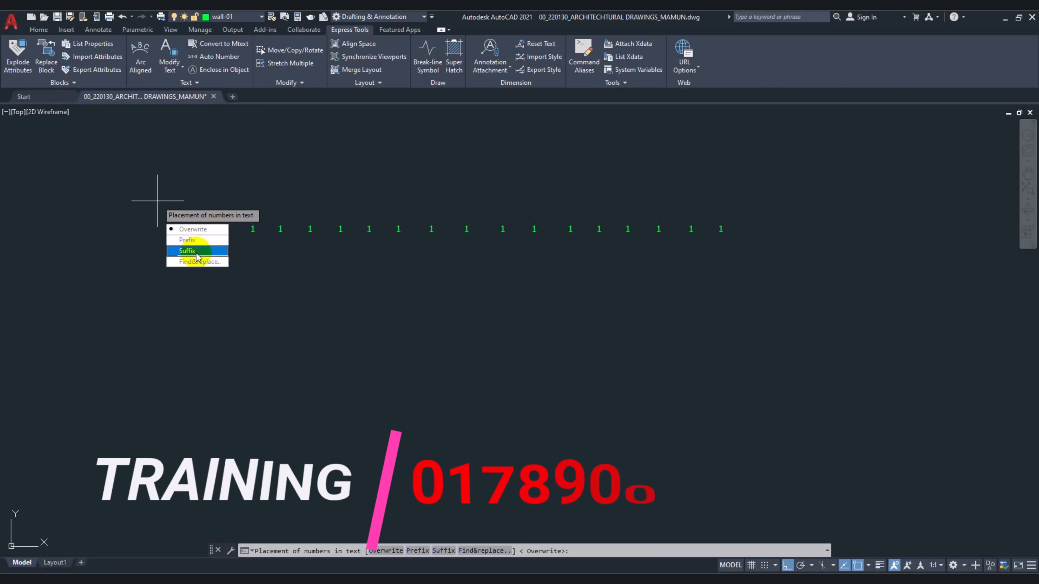
pyautogui.click(201, 235)
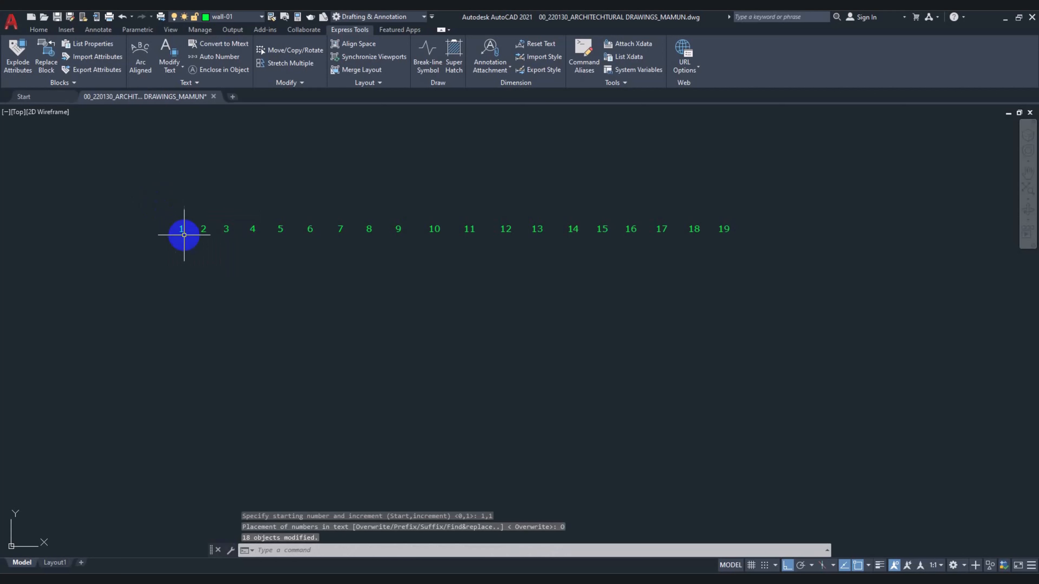
# Check the overwritten numbers along the row and undo that numbering
pyautogui.scroll(2, 206, 232)
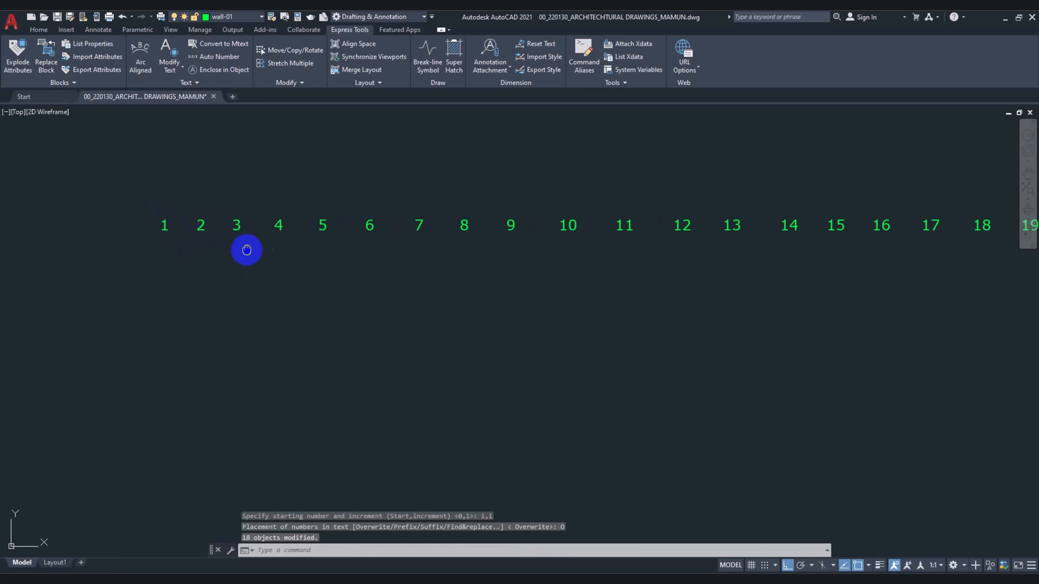
pyautogui.moveTo(245, 248); pyautogui.dragTo(147, 267, button='middle')
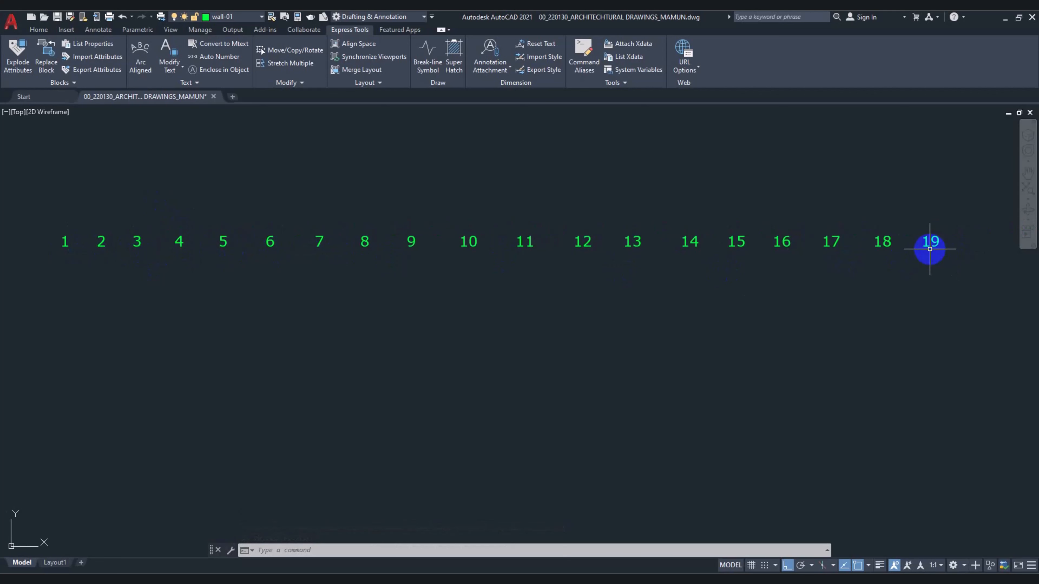
pyautogui.scroll(-2, 915, 251)
pyautogui.moveTo(789, 281)
pyautogui.mouseDown(button='middle')
pyautogui.moveTo(621, 283)
pyautogui.moveTo(540, 297)
pyautogui.moveTo(571, 296)
pyautogui.mouseUp(button='middle')
pyautogui.scroll(2, 621, 282)
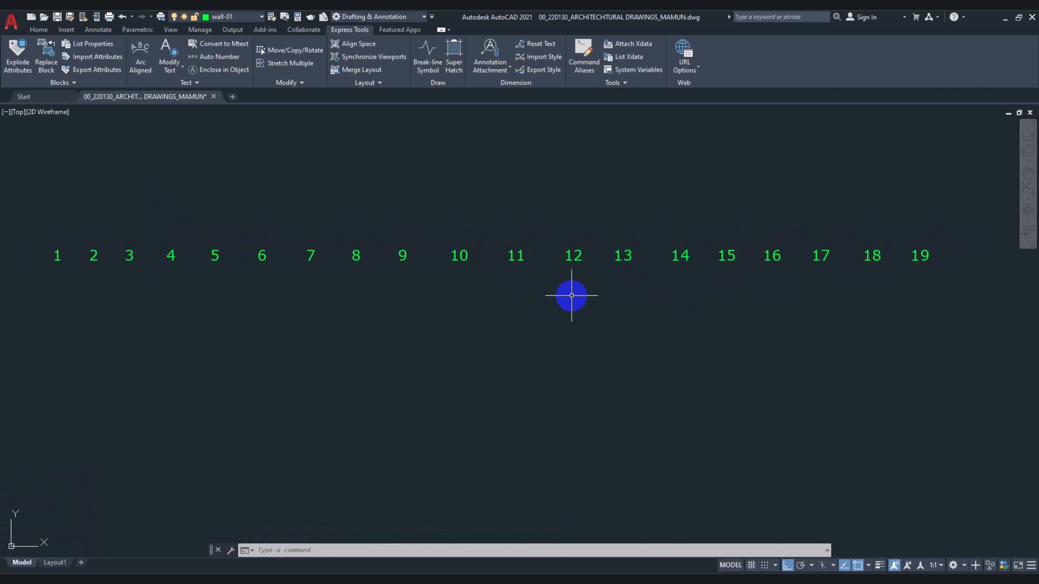
pyautogui.hotkey('ctrl', 'z')
pyautogui.hotkey('ctrl', 'z')
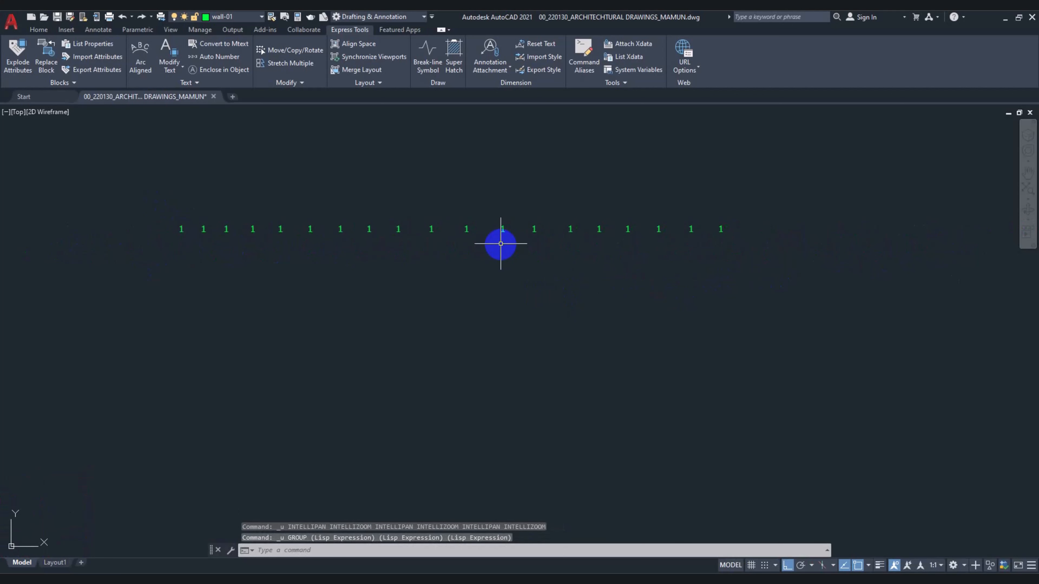
# Auto-number the row of text objects sorted by X, starting at 1 with increment 1, placing the numbers as a prefix
pyautogui.click(146, 189)
pyautogui.click(745, 329)
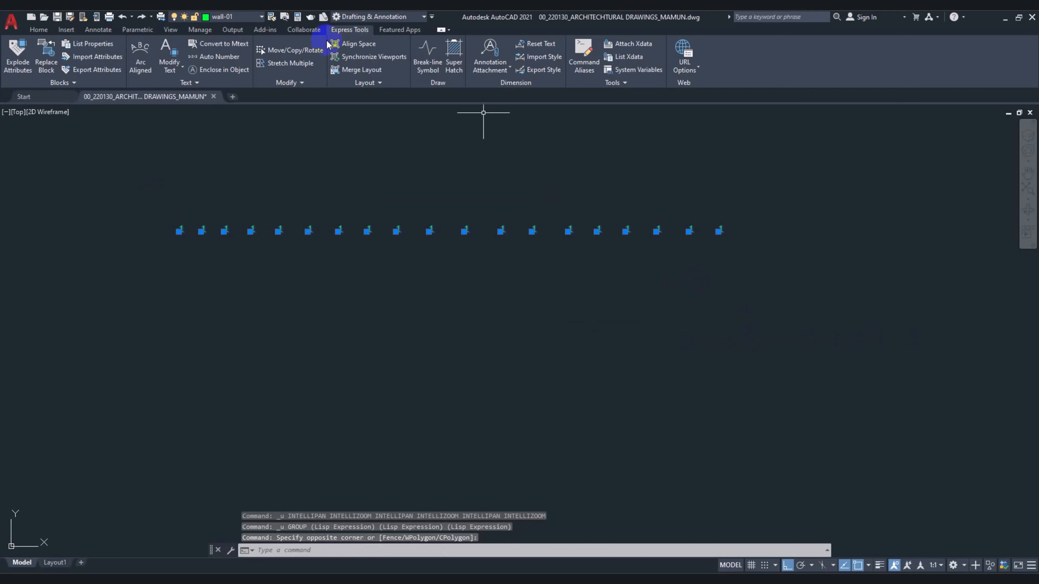
pyautogui.click(213, 56)
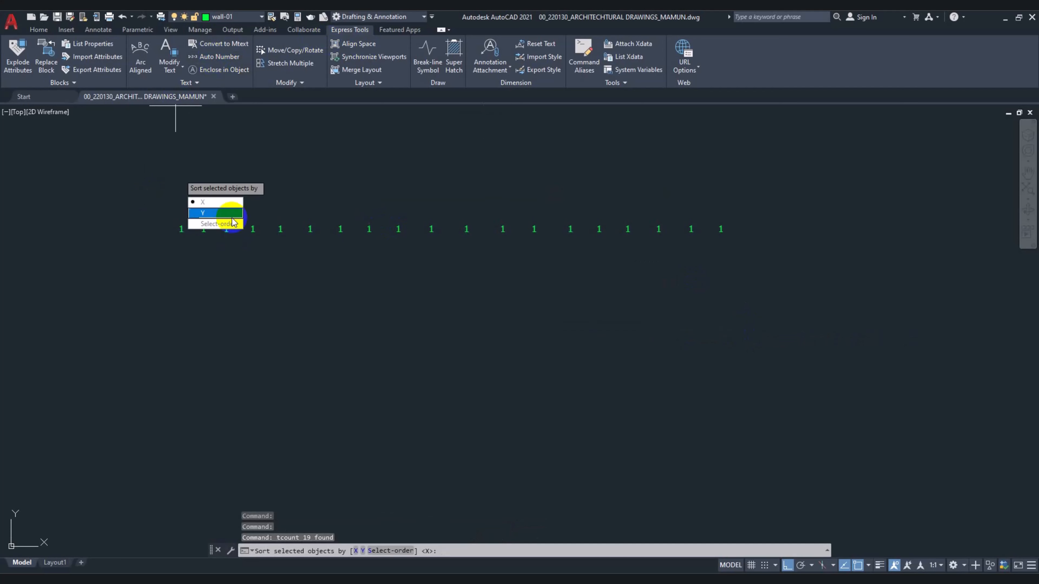
pyautogui.click(208, 202)
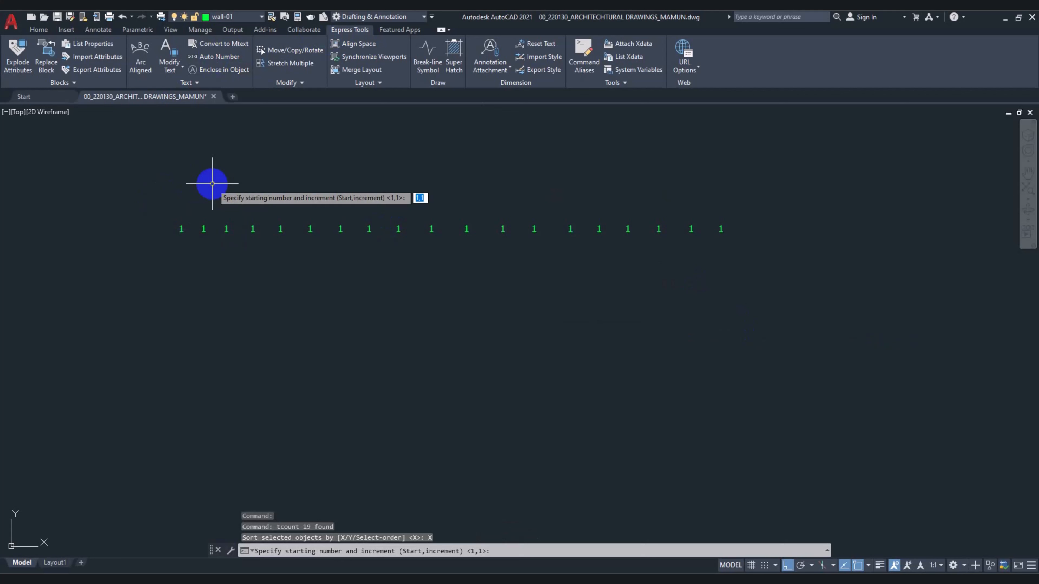
pyautogui.press('Return')
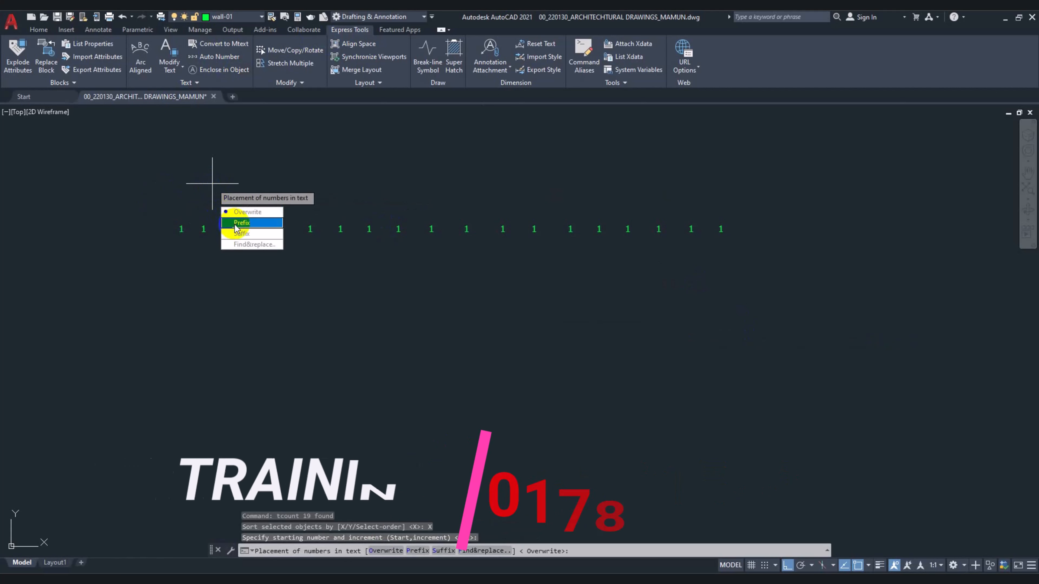
pyautogui.click(237, 223)
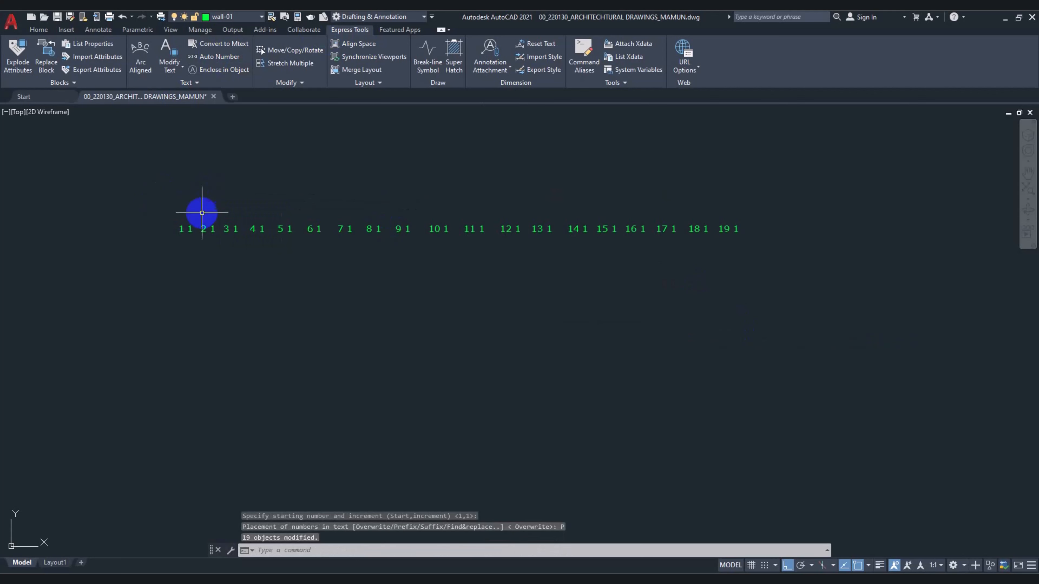
# Check the prefix numbers from the first to the last text object and undo the prefix numbering
pyautogui.scroll(2, 194, 232)
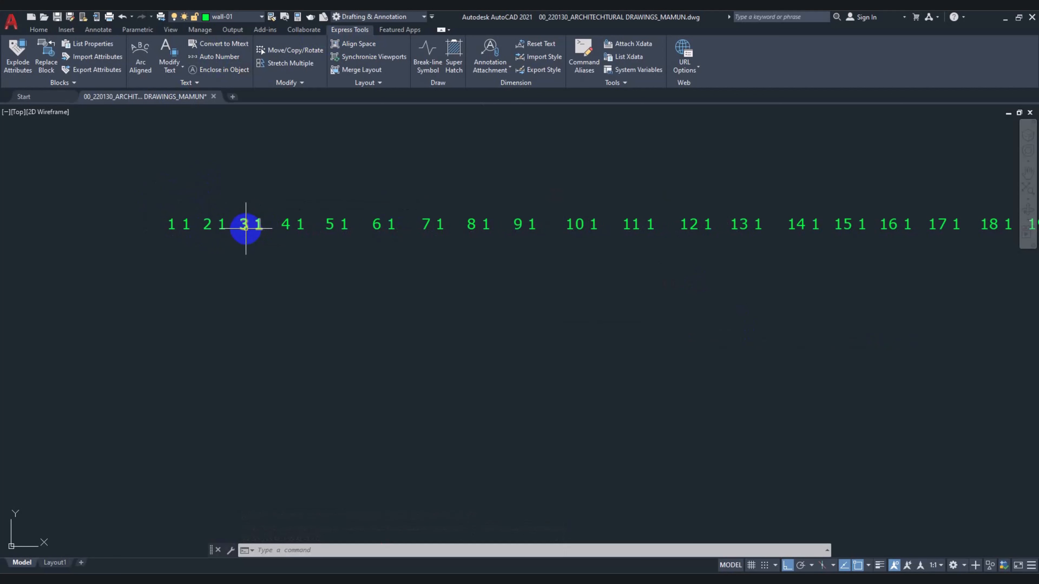
pyautogui.scroll(-2, 222, 246)
pyautogui.scroll(2, 649, 234)
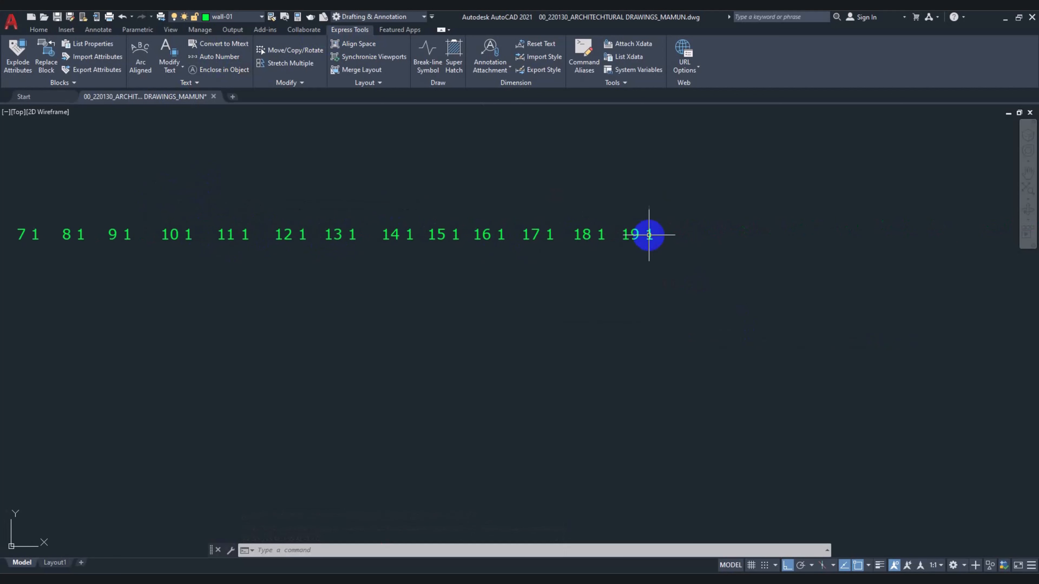
pyautogui.scroll(2, 649, 235)
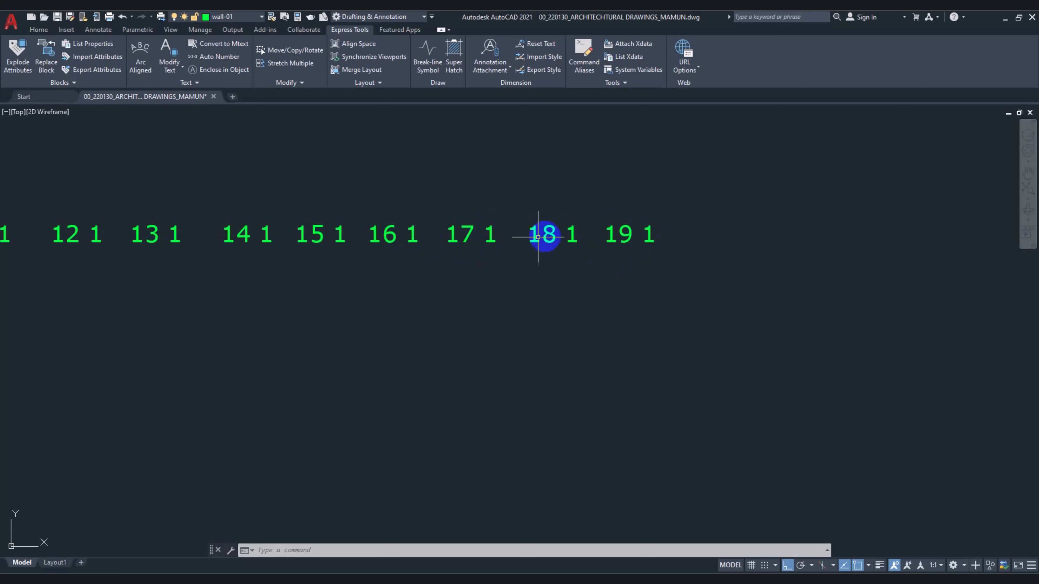
pyautogui.scroll(-2, 570, 238)
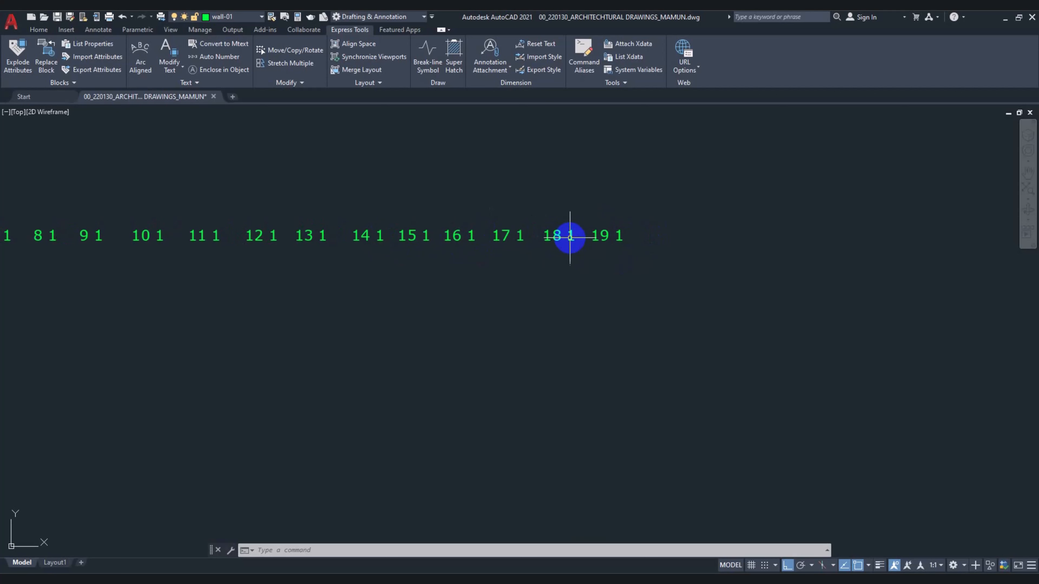
pyautogui.scroll(-2, 506, 265)
pyautogui.moveTo(500, 266); pyautogui.dragTo(575, 271, button='middle')
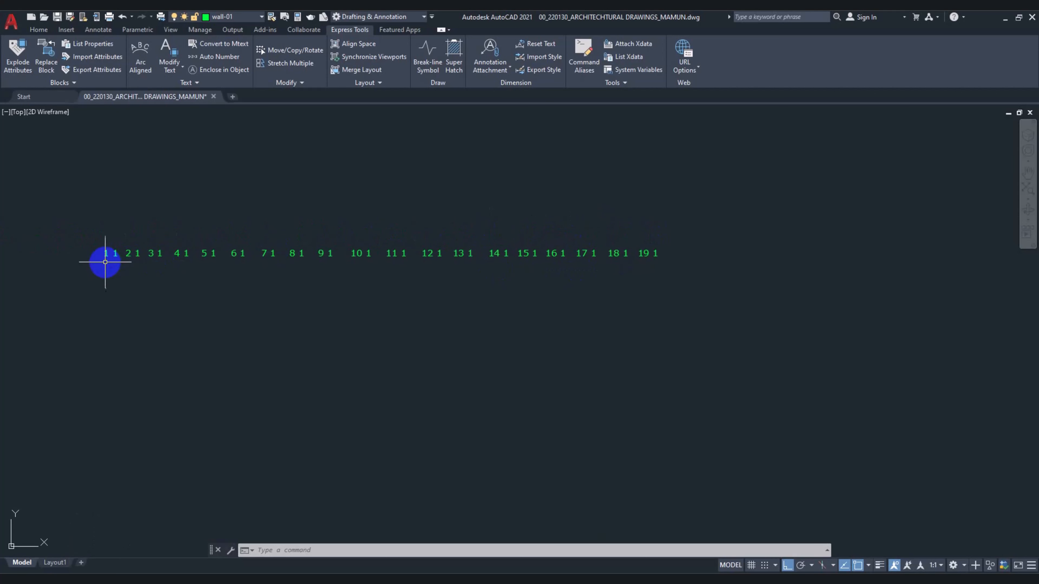
pyautogui.scroll(2, 119, 254)
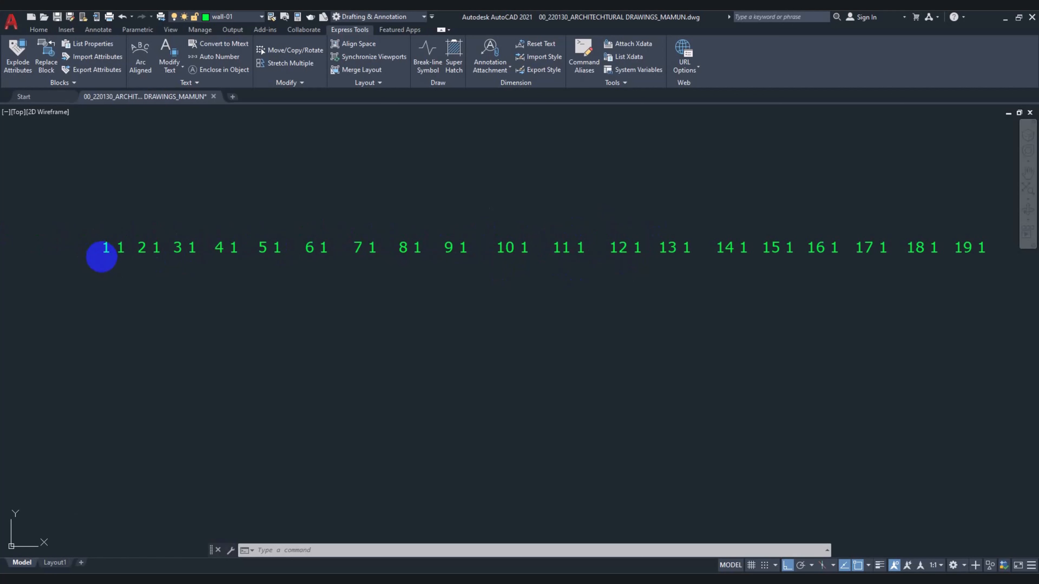
pyautogui.hotkey('ctrl', 'z')
pyautogui.hotkey('ctrl', 'z')
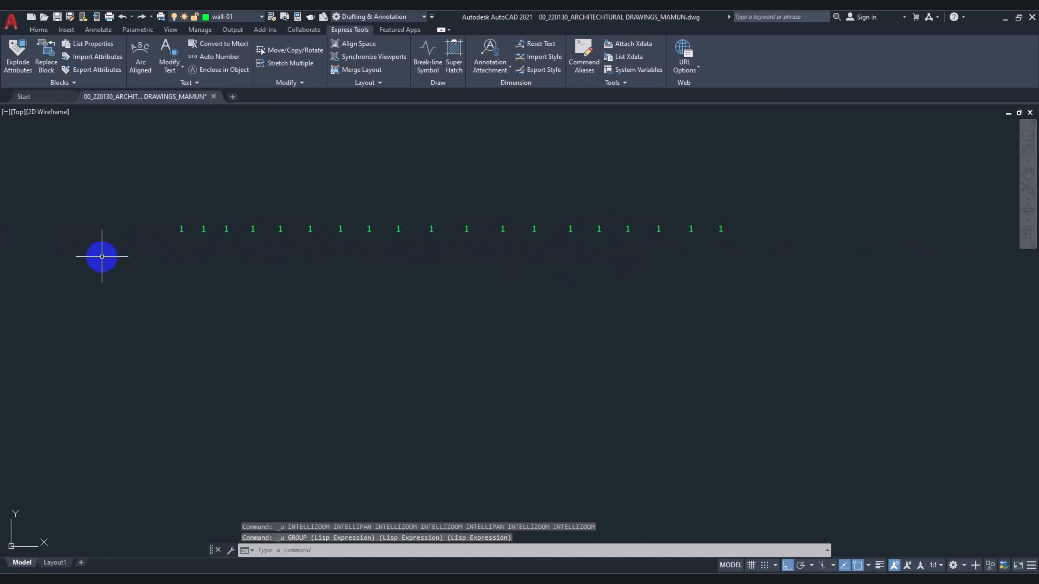
# Auto-number the row of text objects sorted by X, starting at 1 with increment 1, placing the numbers as a suffix
pyautogui.click(115, 188)
pyautogui.click(788, 311)
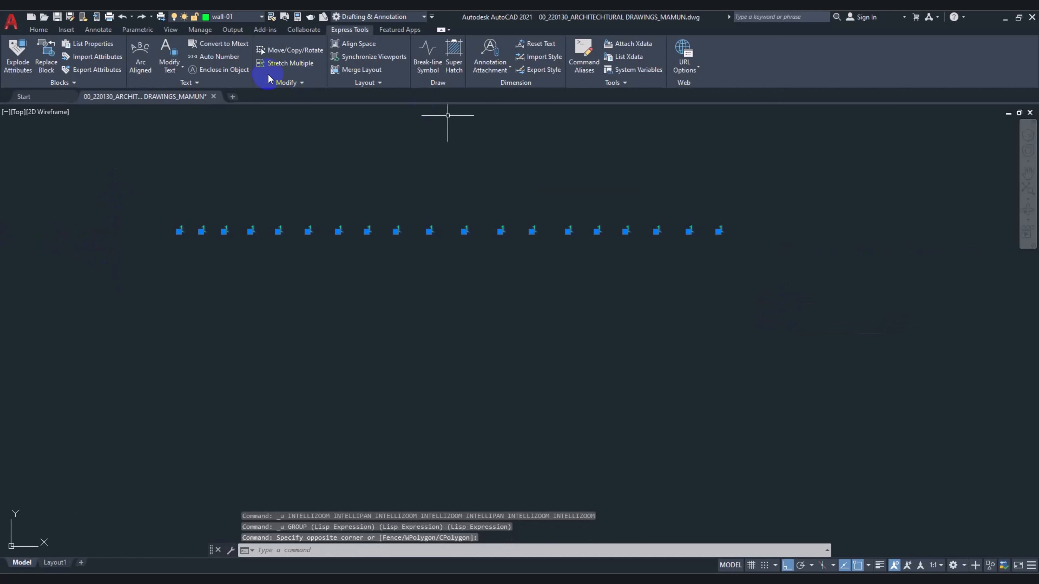
pyautogui.click(219, 57)
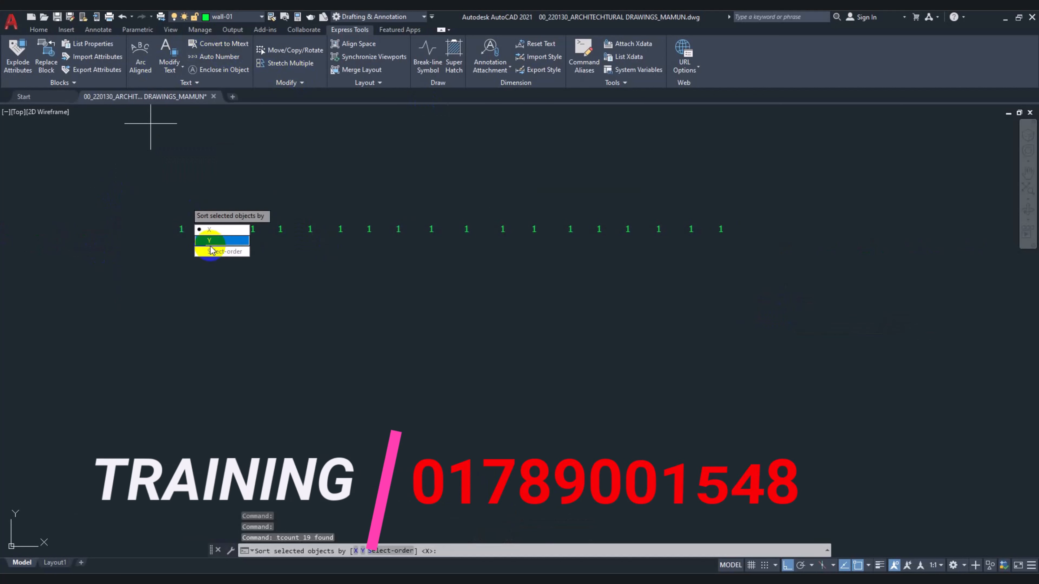
pyautogui.click(210, 229)
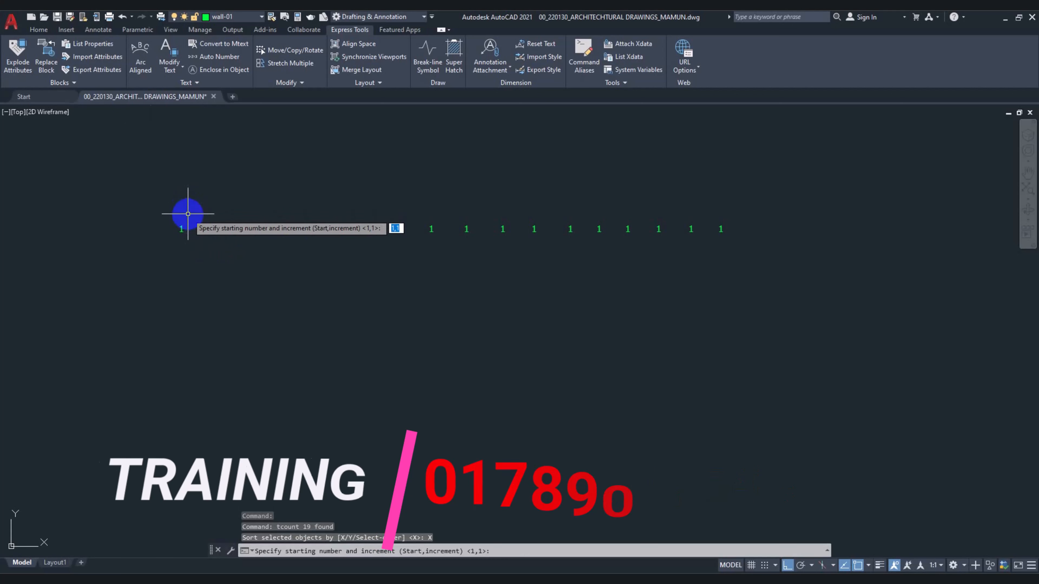
pyautogui.press('Return')
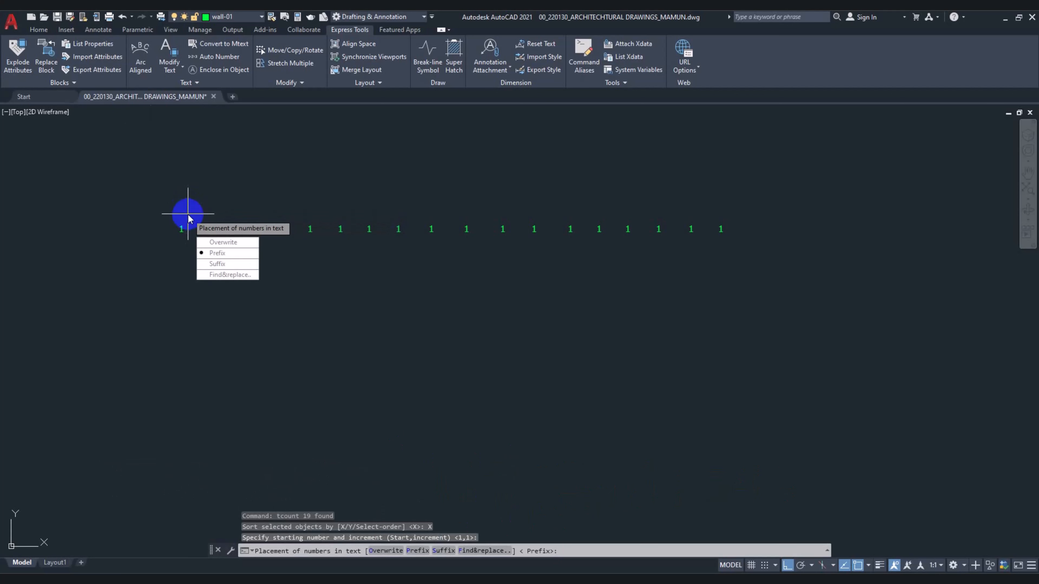
pyautogui.click(227, 270)
# Check the suffix numbers along the row and undo the suffix numbering
pyautogui.scroll(4, 184, 230)
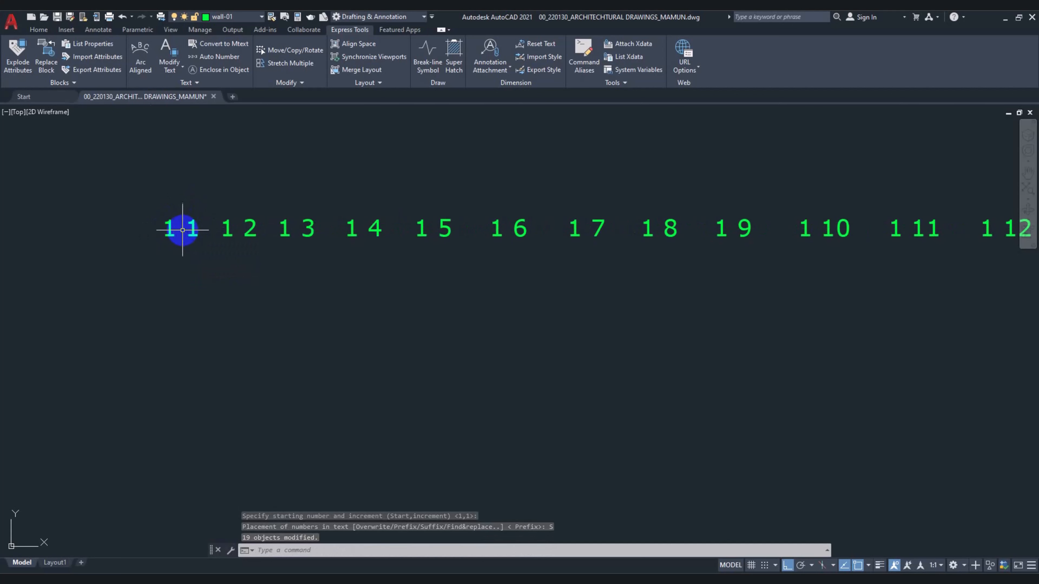
pyautogui.scroll(-2, 197, 243)
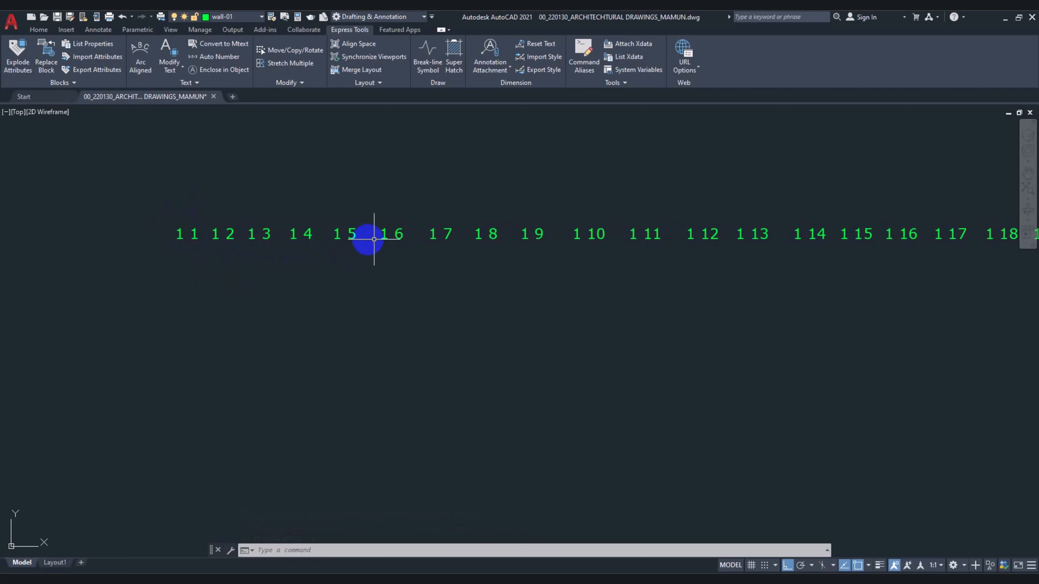
pyautogui.scroll(-2, 497, 245)
pyautogui.moveTo(497, 246); pyautogui.dragTo(193, 251, button='middle')
pyautogui.scroll(3, 552, 244)
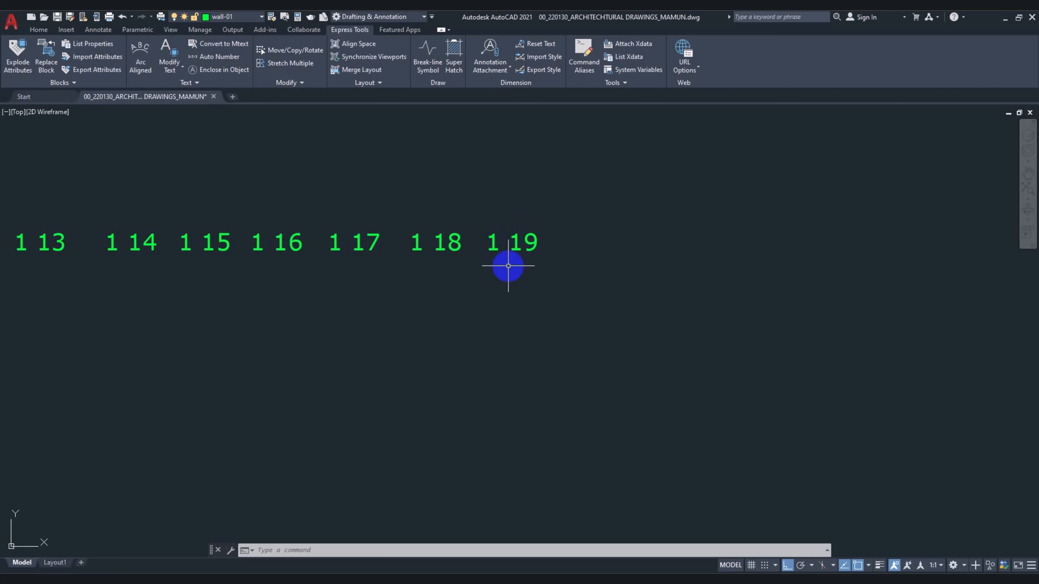
pyautogui.hotkey('ctrl', 'z')
pyautogui.hotkey('ctrl', 'z')
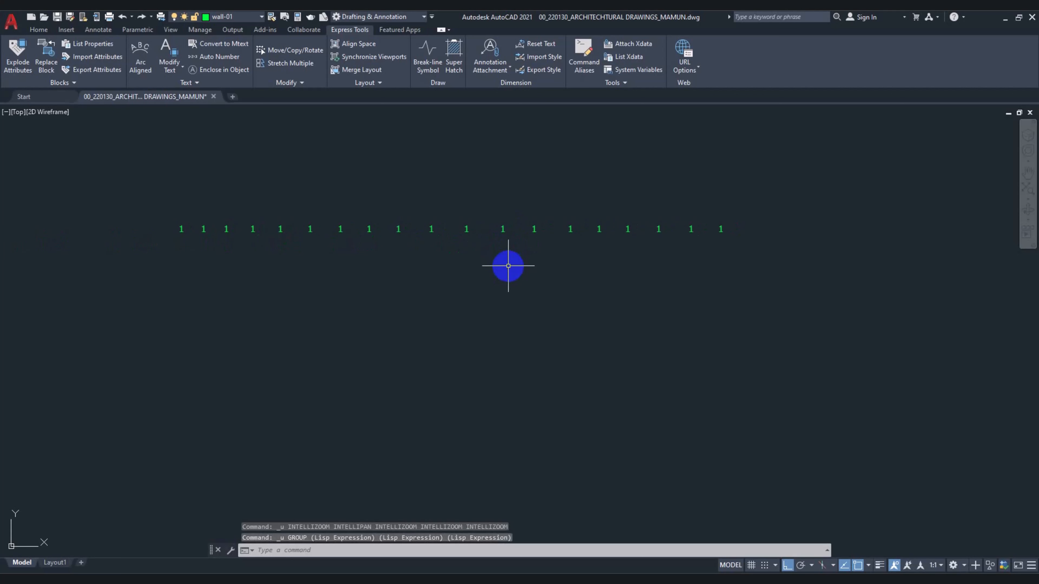
# Auto-number the row of text objects sorted by X, starting at 1 with increment 1, using Find&replace placement with search string 1
pyautogui.click(130, 178)
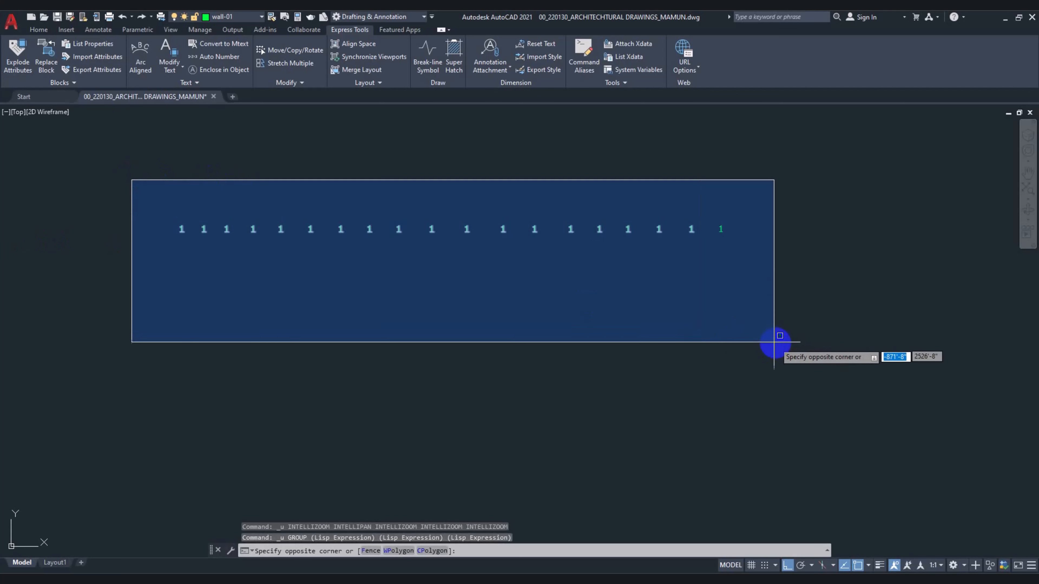
pyautogui.click(789, 347)
pyautogui.click(198, 54)
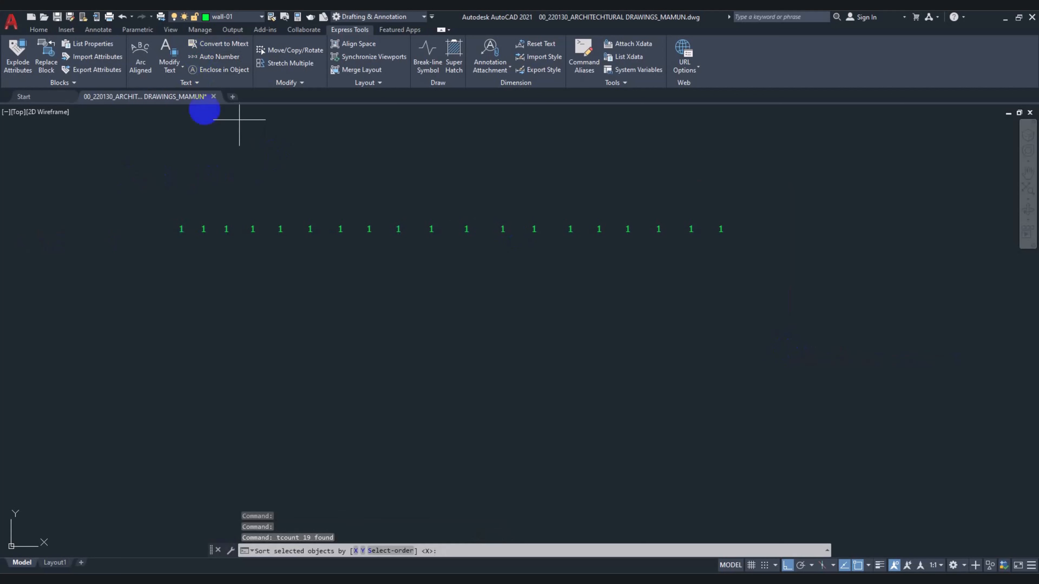
pyautogui.press('Return')
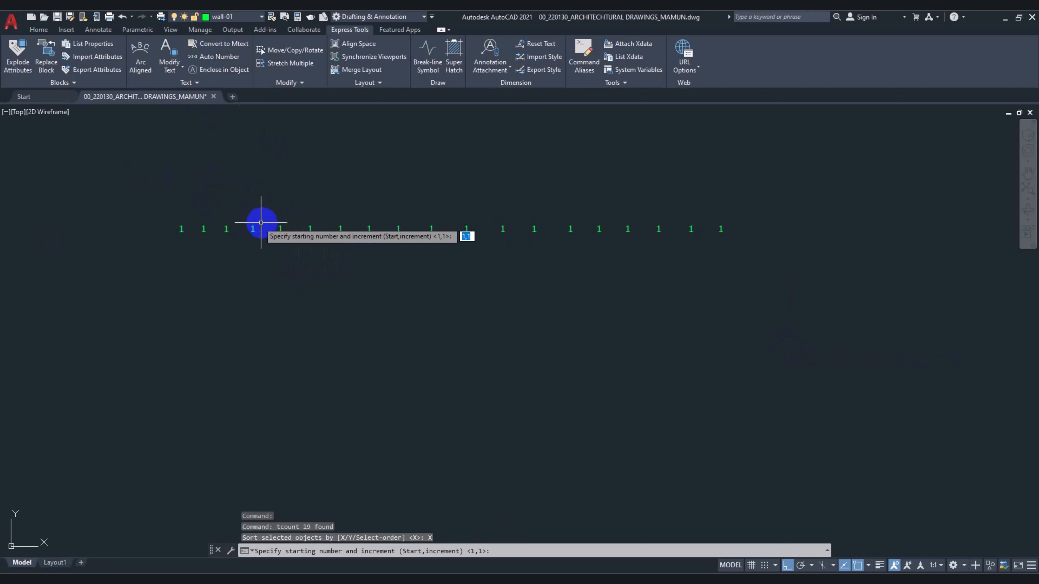
pyautogui.press('Return')
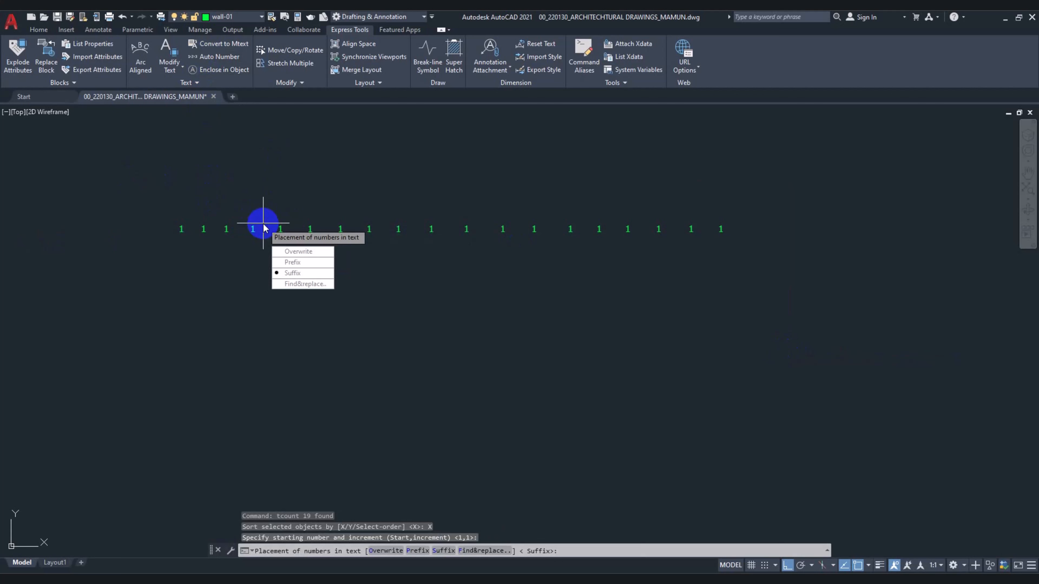
pyautogui.click(302, 284)
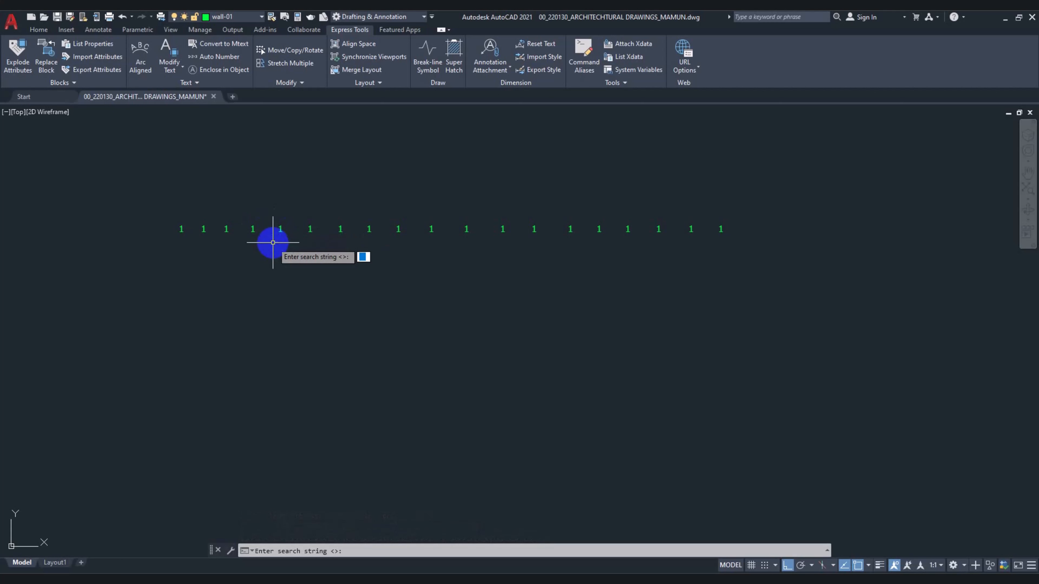
pyautogui.write('1')
pyautogui.press('Return')
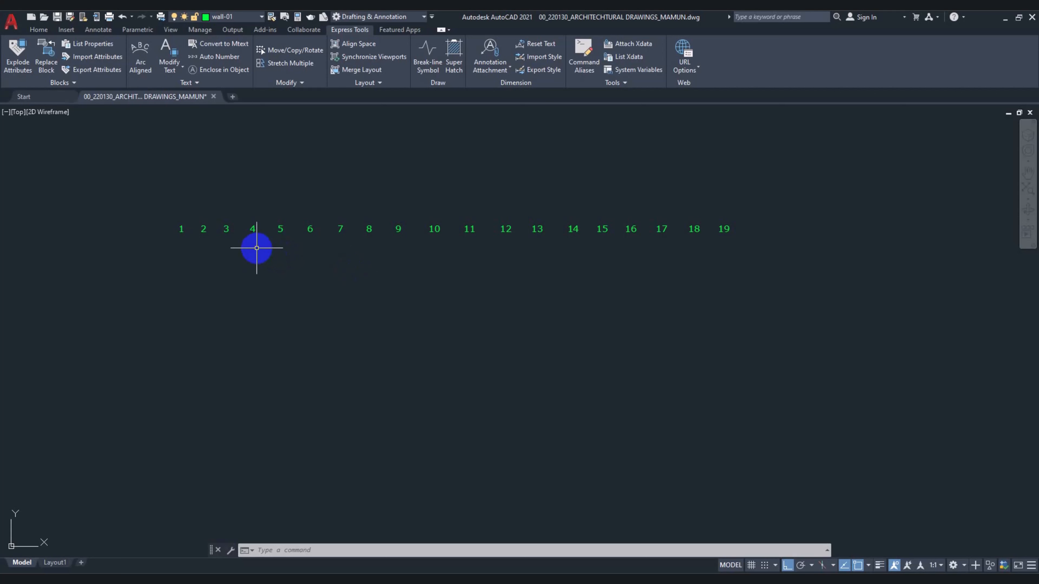
pyautogui.scroll(2, 257, 248)
pyautogui.moveTo(256, 248); pyautogui.dragTo(220, 304, button='middle')
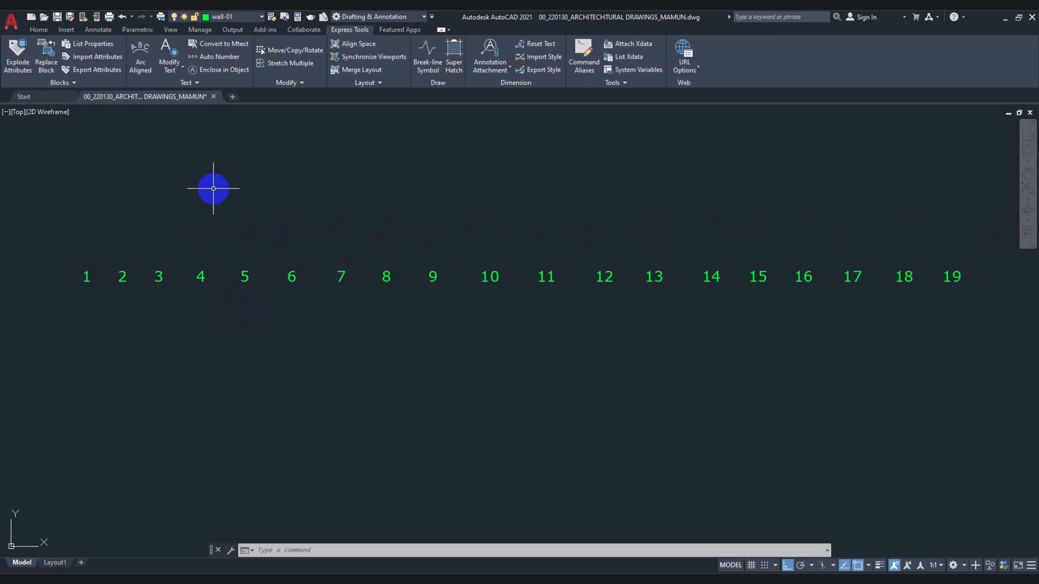
pyautogui.moveTo(216, 279); pyautogui.dragTo(218, 269, button='middle')
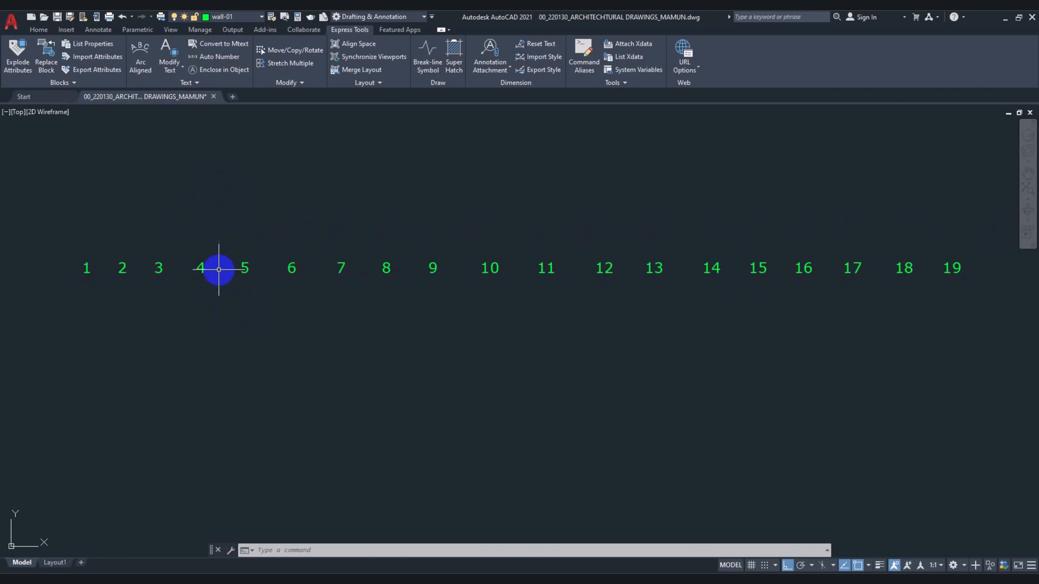